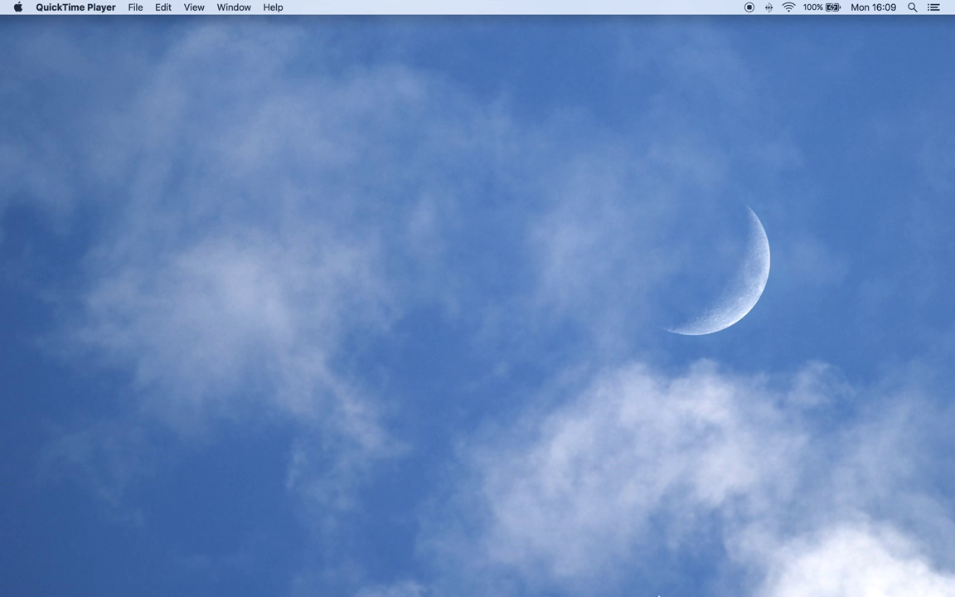
Launch Google Chrome from the macOS Dock
{"action": "mouse_move", "coordinate": [643, 573]}
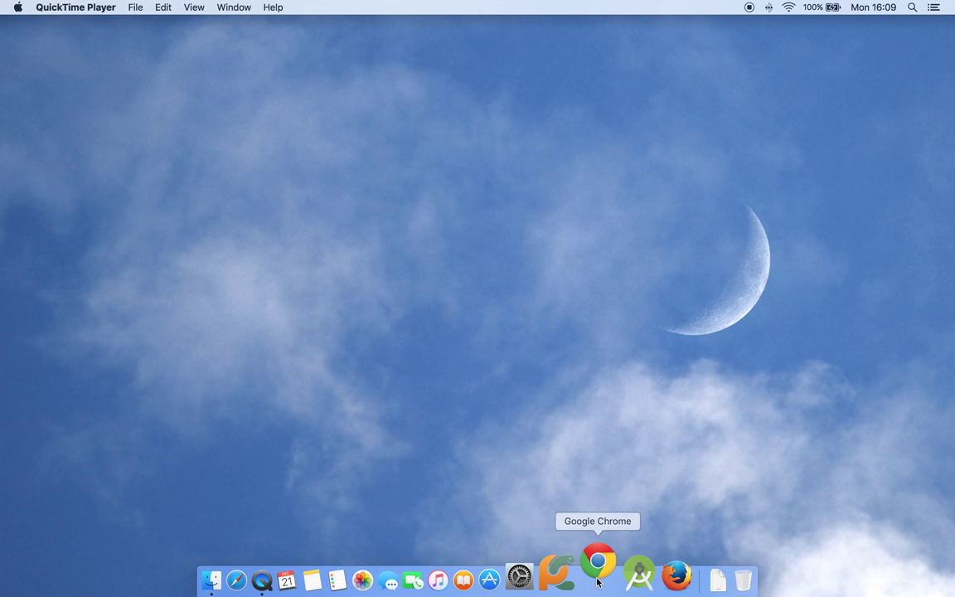
{"action": "left_click", "coordinate": [598, 580]}
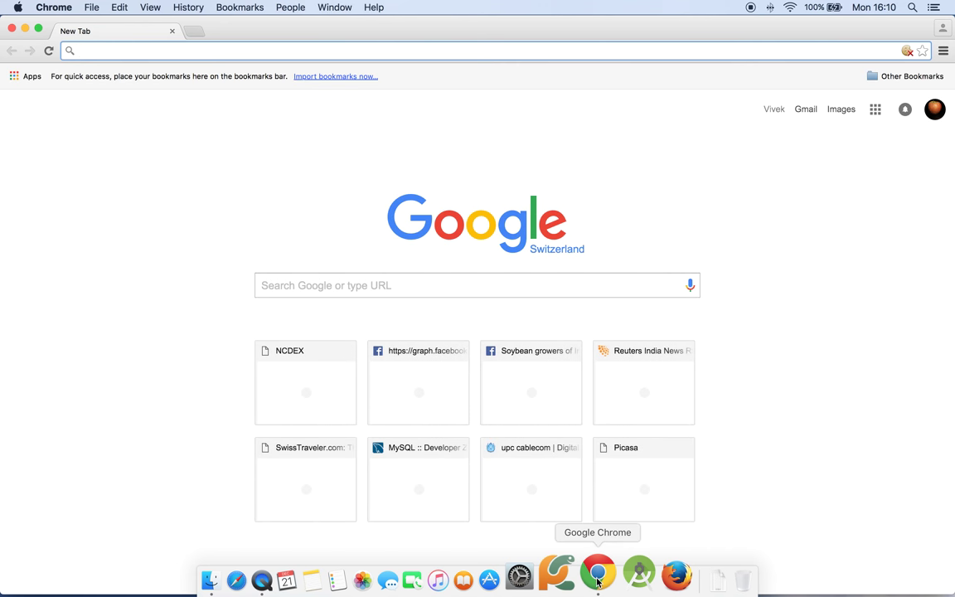
Go to Google, search for 'ncdex', and open the ncdex.com result
{"action": "type", "text": "google.ch/?gfe_rd=cr&ei=ShZ4VvHECKmF8Qebgle4Cg"}
{"action": "key", "text": "Return"}
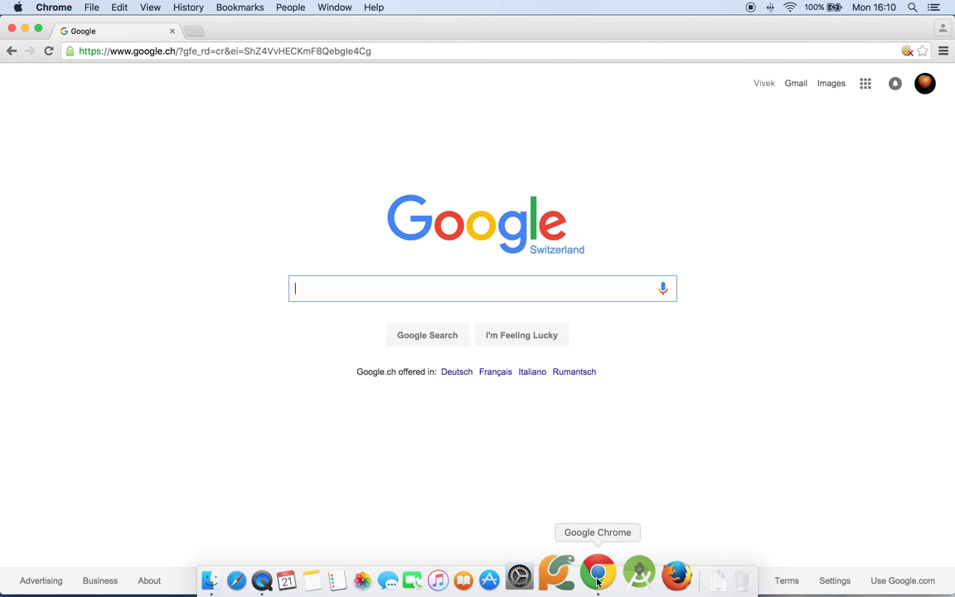
{"action": "type", "text": "ncdex"}
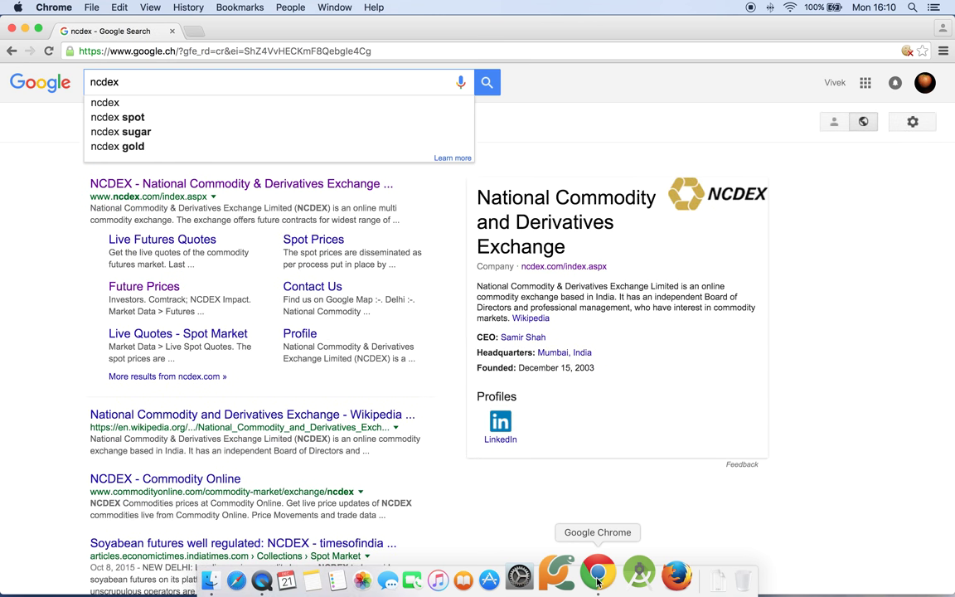
{"action": "key", "text": "Return"}
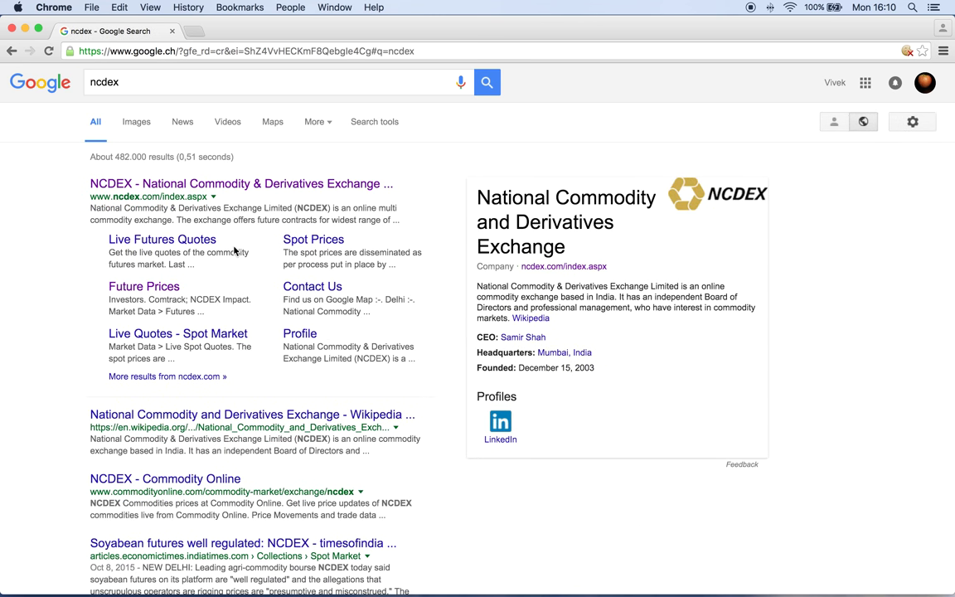
{"action": "left_click", "coordinate": [240, 187]}
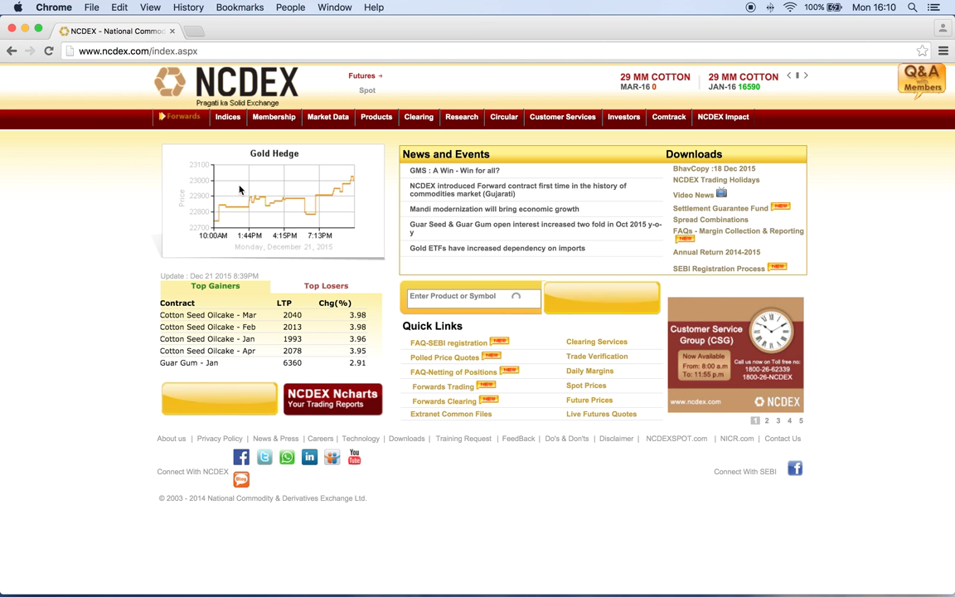
Open Market Data > Future Prices on the NCDEX site
{"action": "mouse_move", "coordinate": [327, 123]}
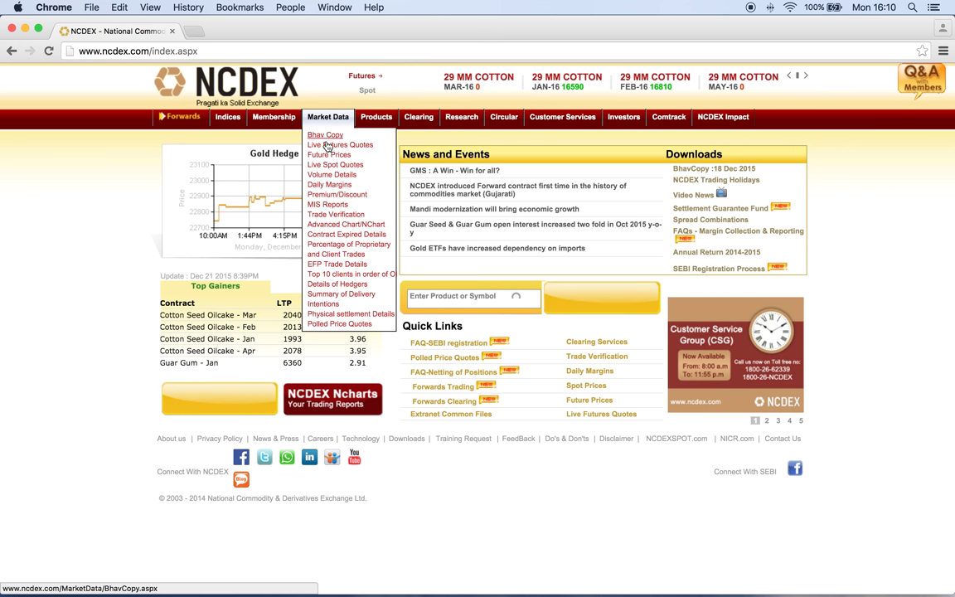
{"action": "left_click", "coordinate": [328, 155]}
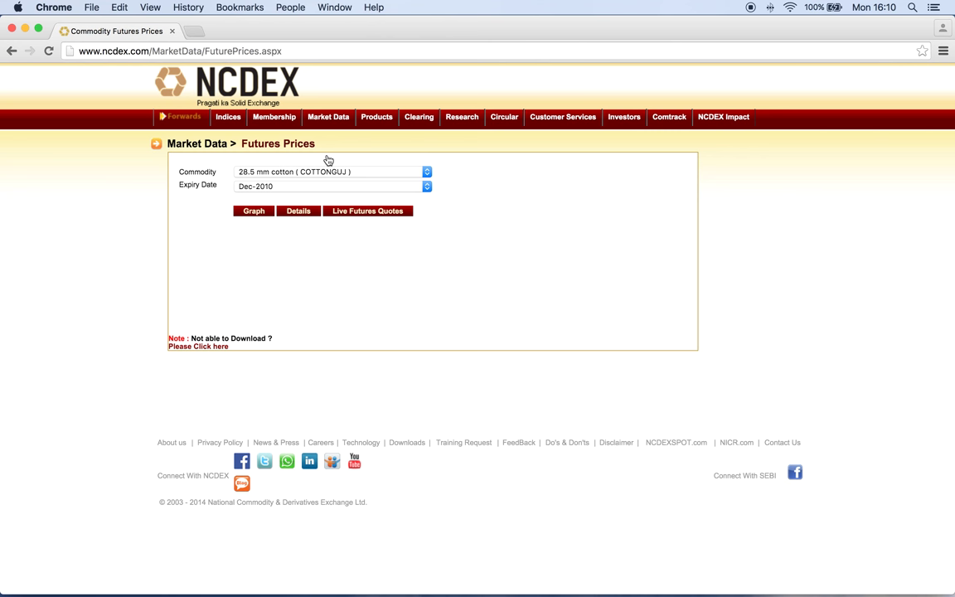
Choose Soy Bean (SYBEANIDR) in the Commodity dropdown
{"action": "left_click", "coordinate": [321, 172]}
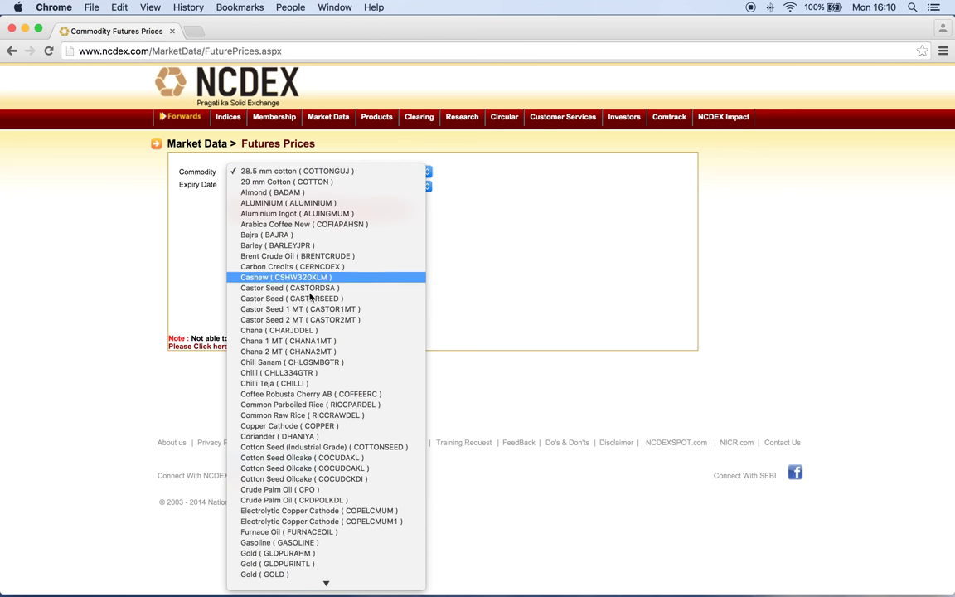
{"action": "scroll", "coordinate": [311, 300], "scroll_direction": "down", "scroll_amount": 3}
{"action": "scroll", "coordinate": [311, 300], "scroll_direction": "down", "scroll_amount": 20}
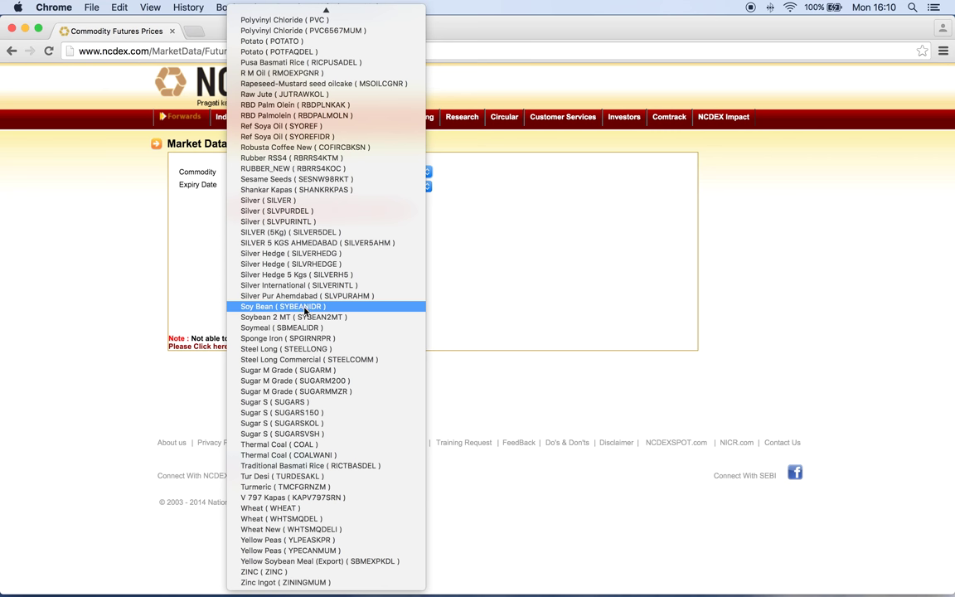
{"action": "key", "text": "Escape"}
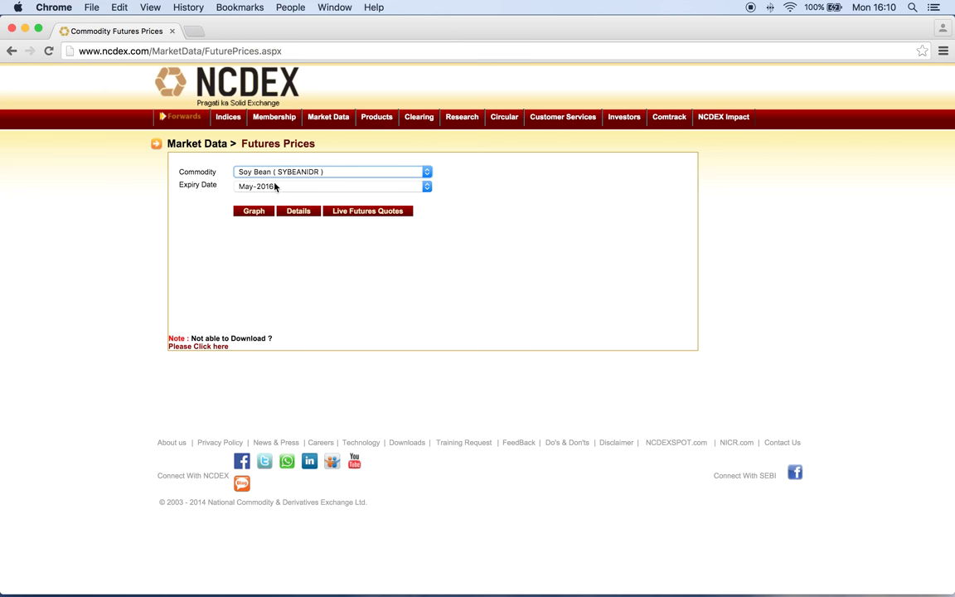
Set the expiry date to Dec-2015 and show the detailed futures price table
{"action": "left_click", "coordinate": [301, 186]}
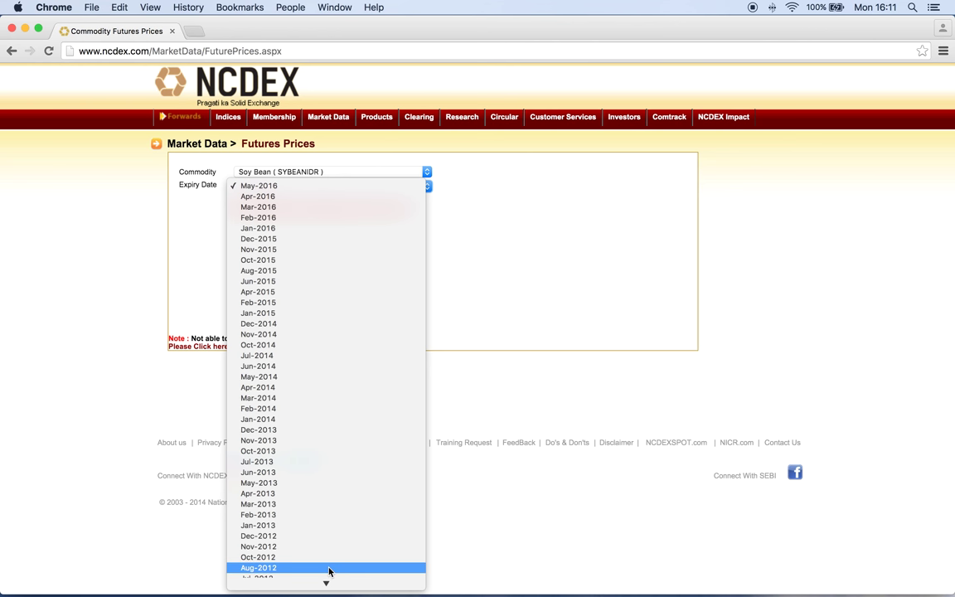
{"action": "mouse_move", "coordinate": [326, 580]}
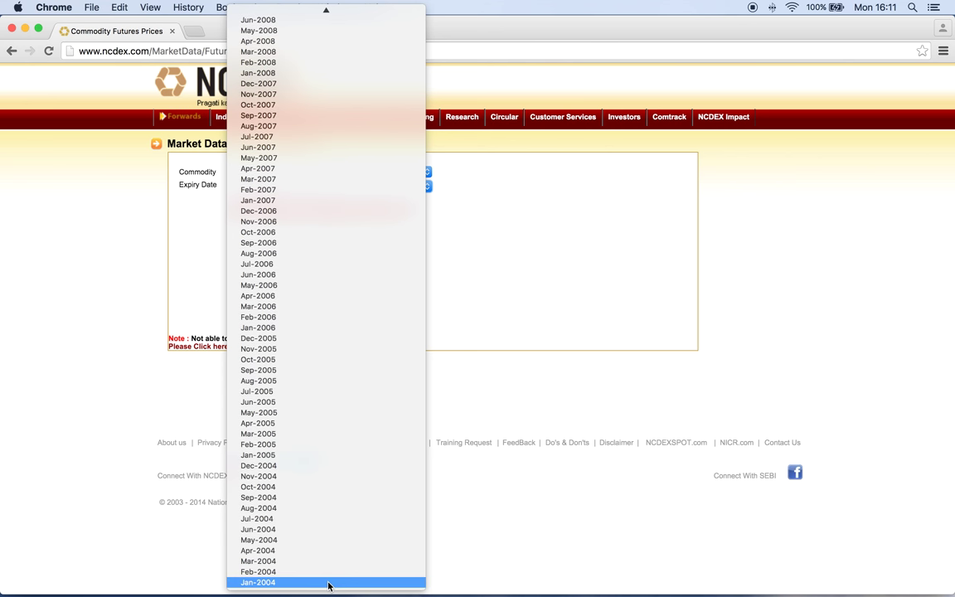
{"action": "mouse_move", "coordinate": [397, 4]}
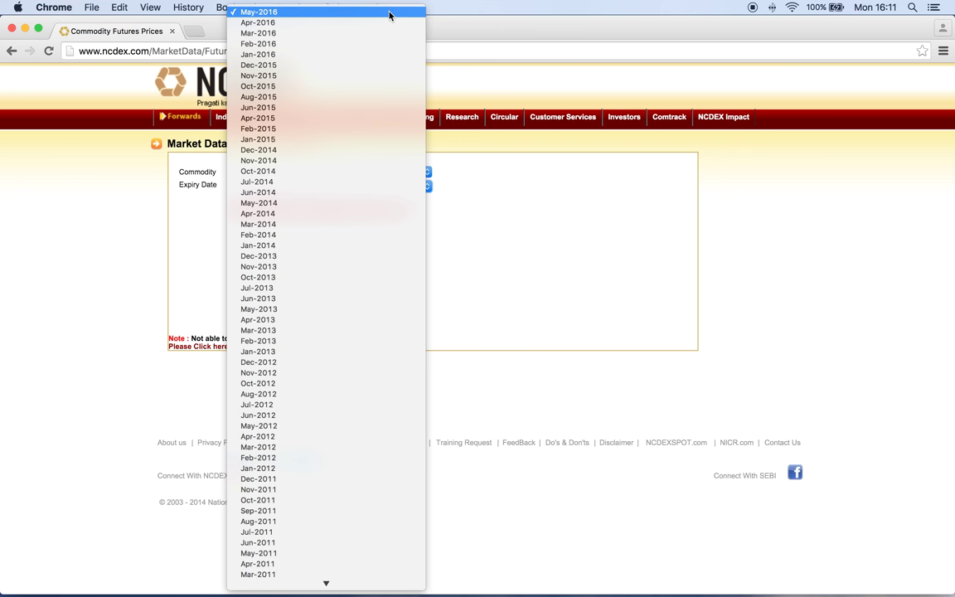
{"action": "left_click", "coordinate": [389, 14]}
{"action": "mouse_move", "coordinate": [320, 157]}
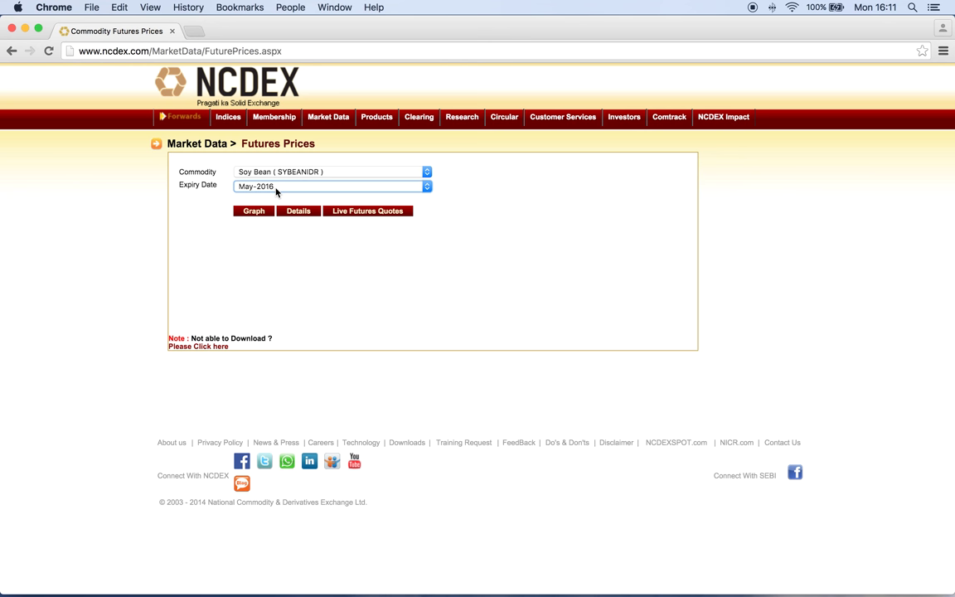
{"action": "left_click", "coordinate": [276, 190]}
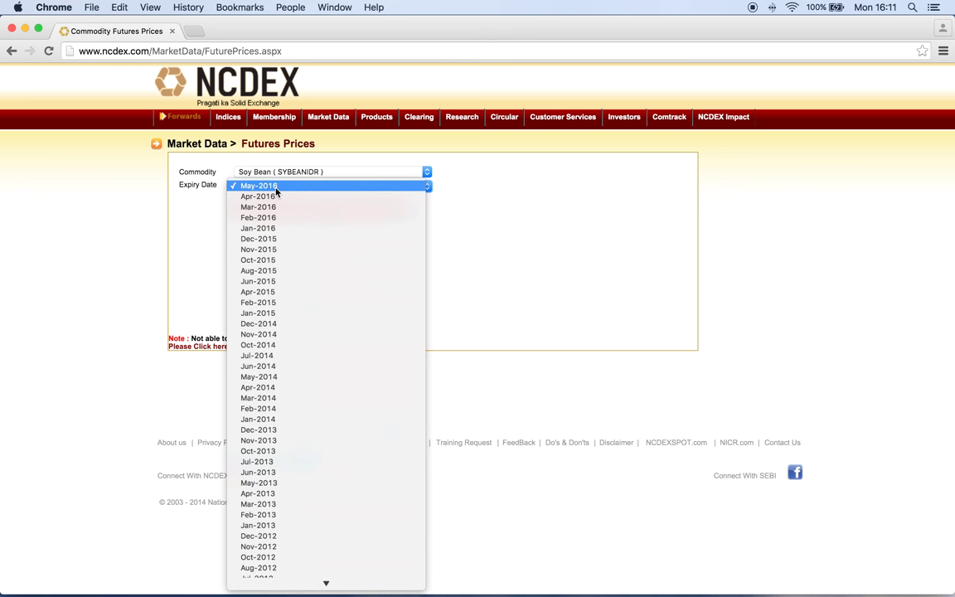
{"action": "left_click", "coordinate": [272, 240]}
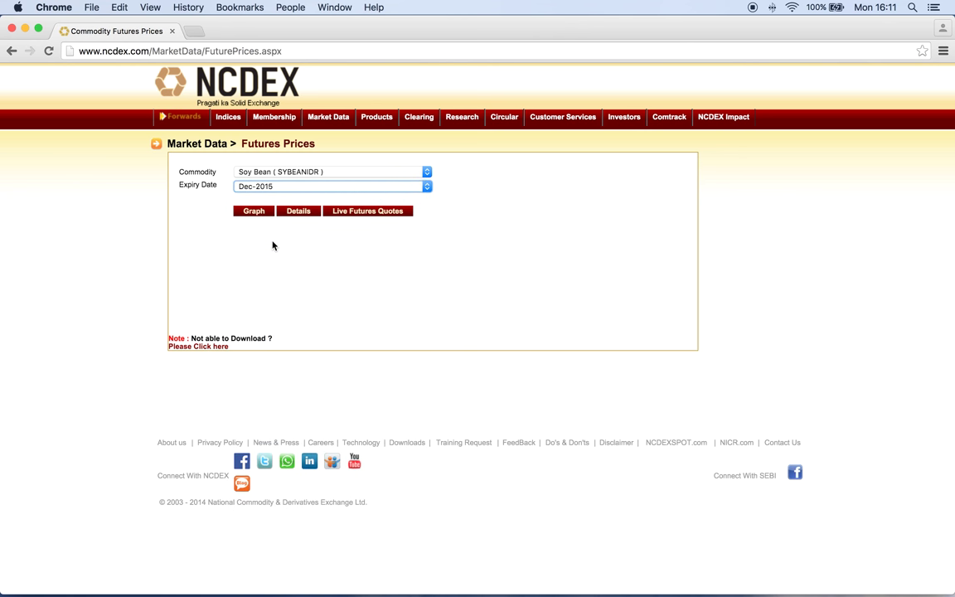
{"action": "left_click", "coordinate": [298, 211]}
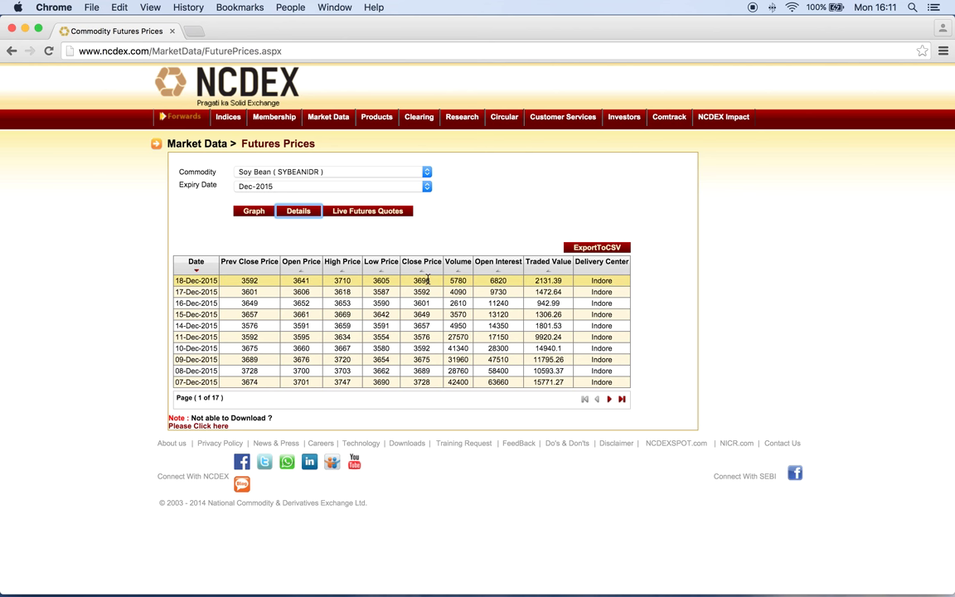
Select the 5780 Volume value in the Dec-2015 table, then open the expiry month list
{"action": "double_click", "coordinate": [458, 281]}
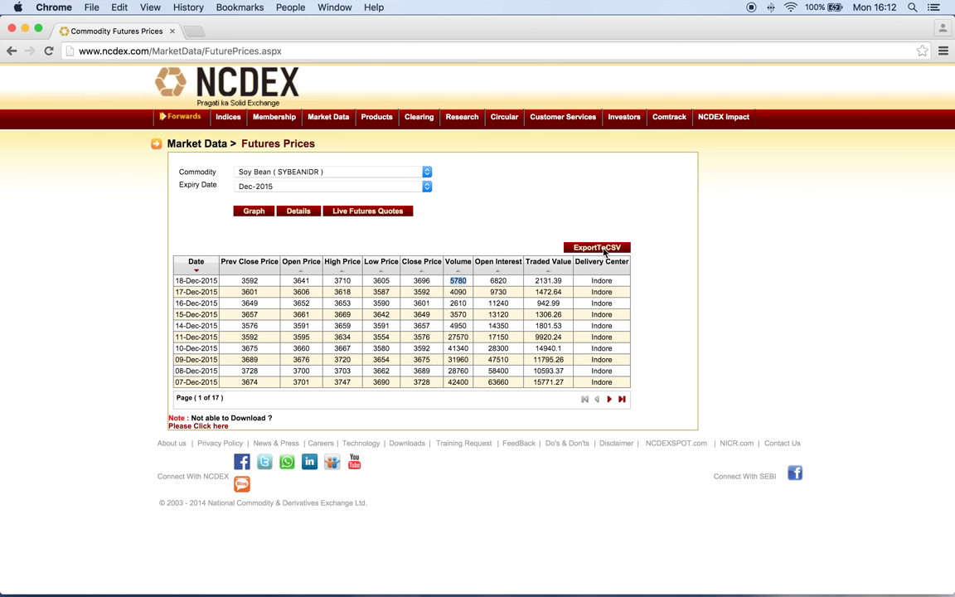
{"action": "left_click", "coordinate": [368, 189]}
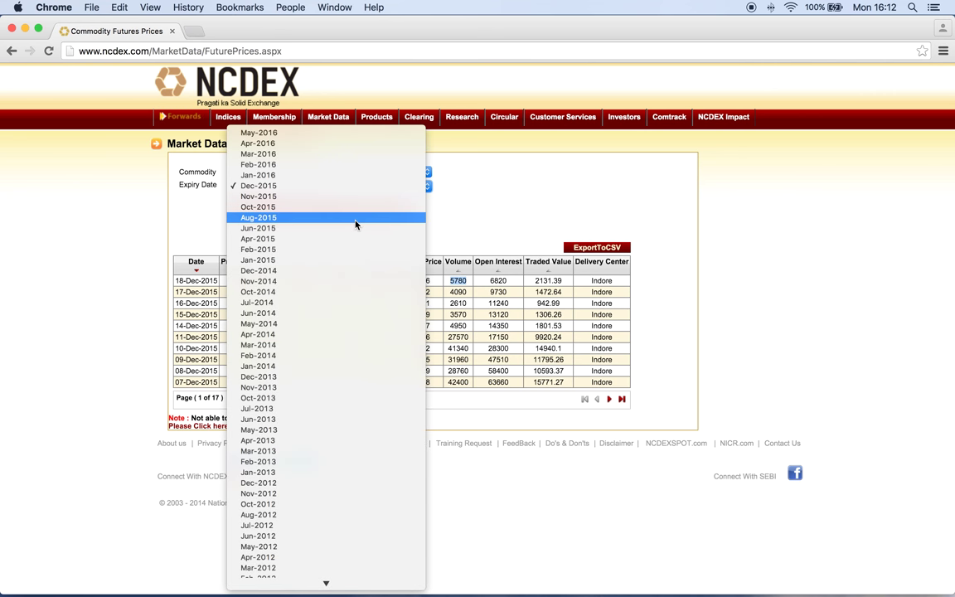
Switch the expiry to Aug-2015, reload the price details, and select the page address
{"action": "left_click", "coordinate": [356, 219]}
{"action": "left_click", "coordinate": [301, 213]}
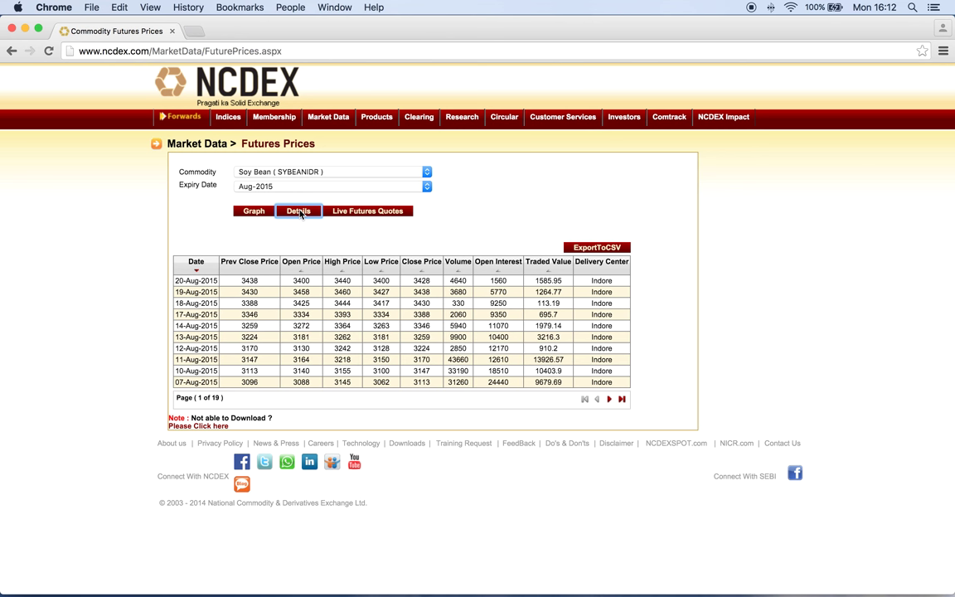
{"action": "left_click", "coordinate": [105, 52]}
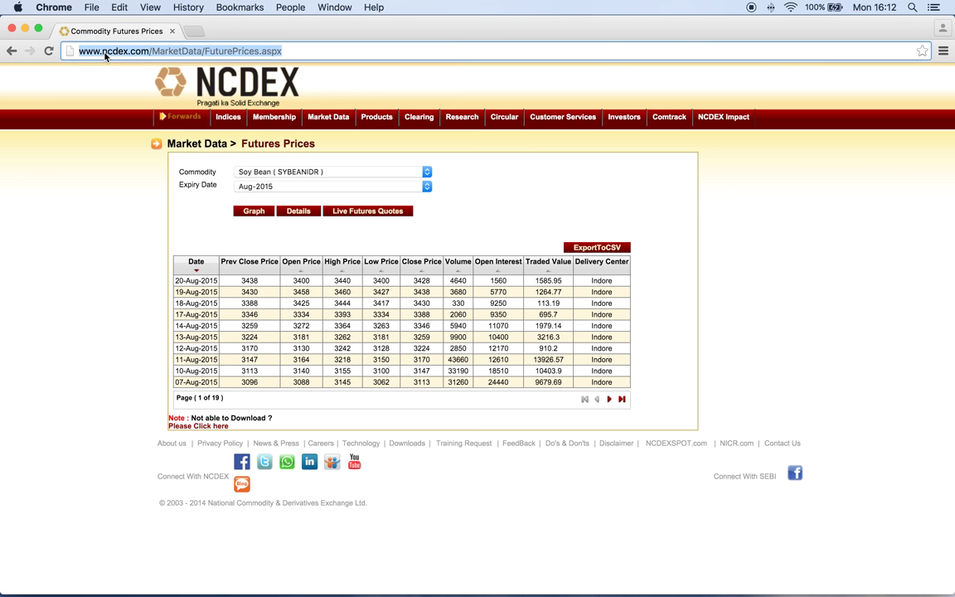
{"action": "left_click", "coordinate": [244, 172]}
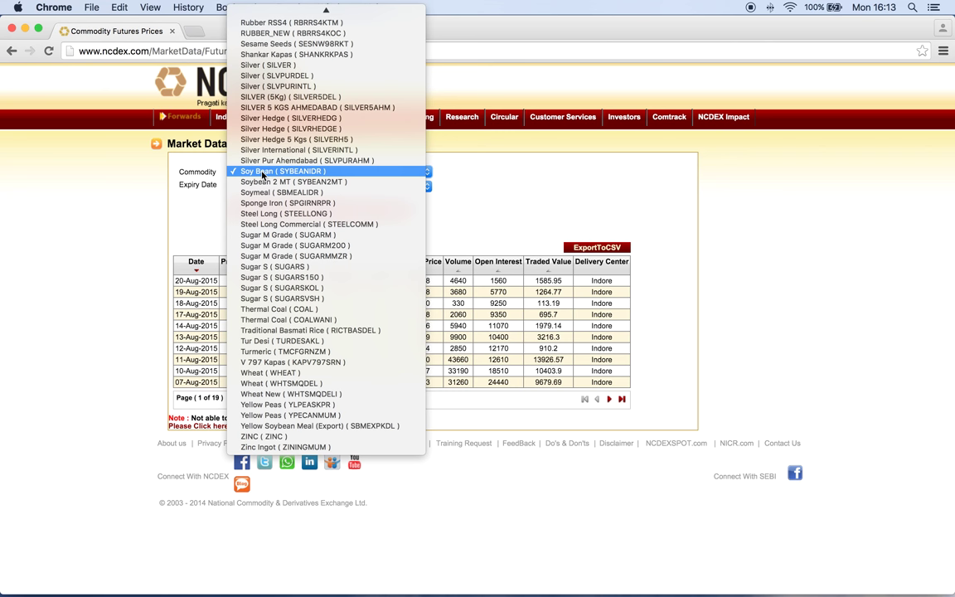
{"action": "left_click", "coordinate": [198, 192]}
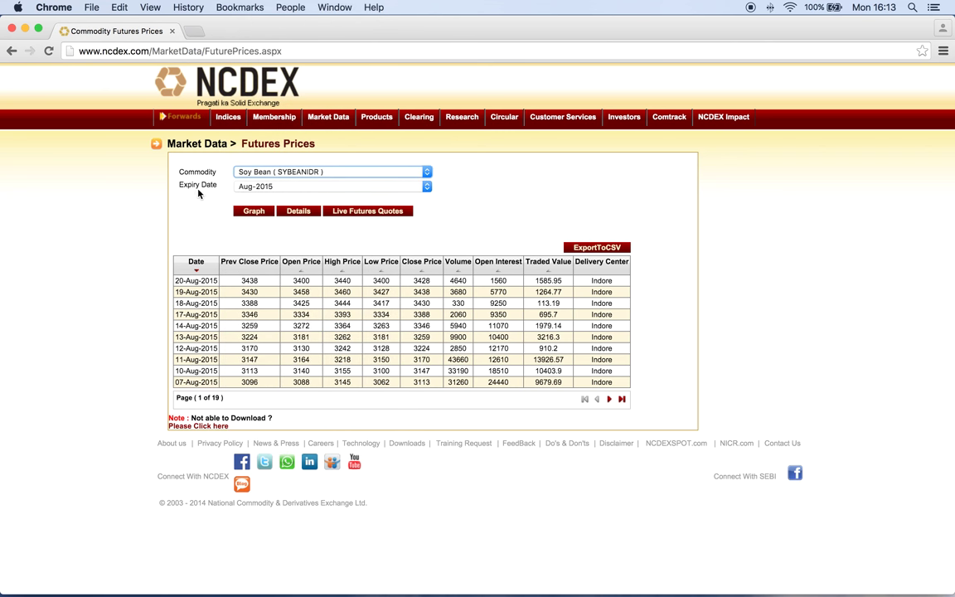
{"action": "left_click", "coordinate": [261, 187]}
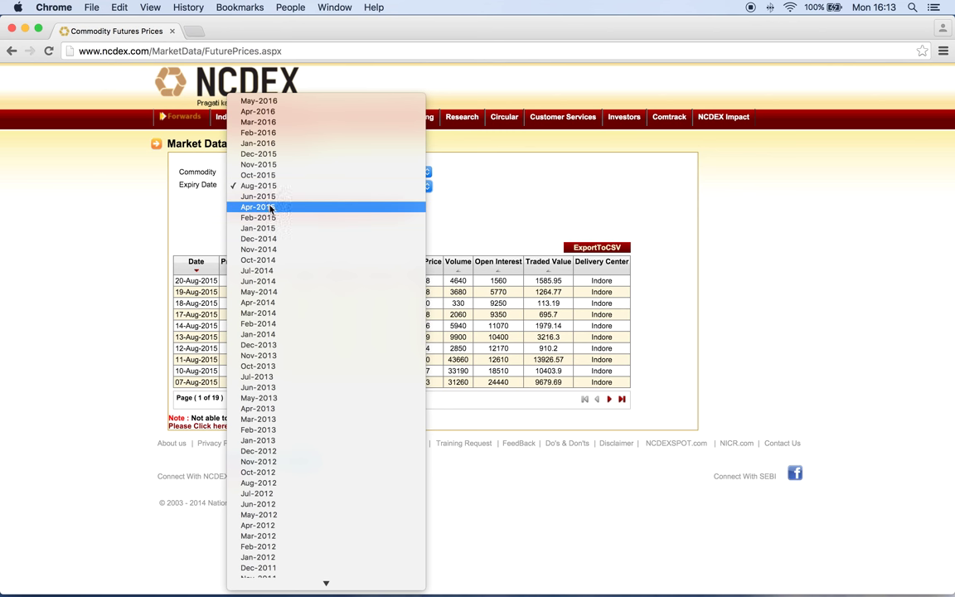
{"action": "left_click", "coordinate": [435, 181]}
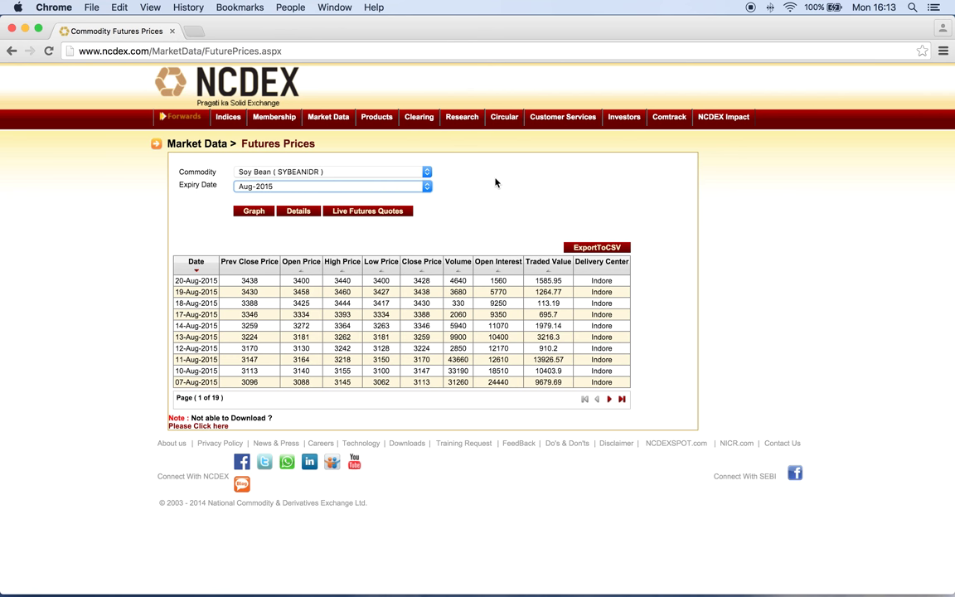
{"action": "left_click", "coordinate": [386, 173]}
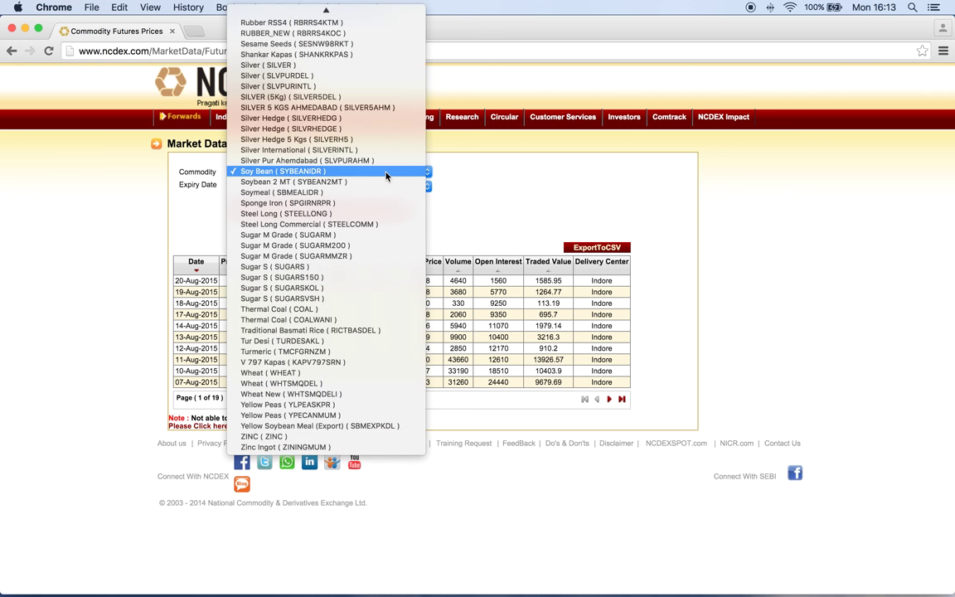
{"action": "left_click", "coordinate": [493, 165]}
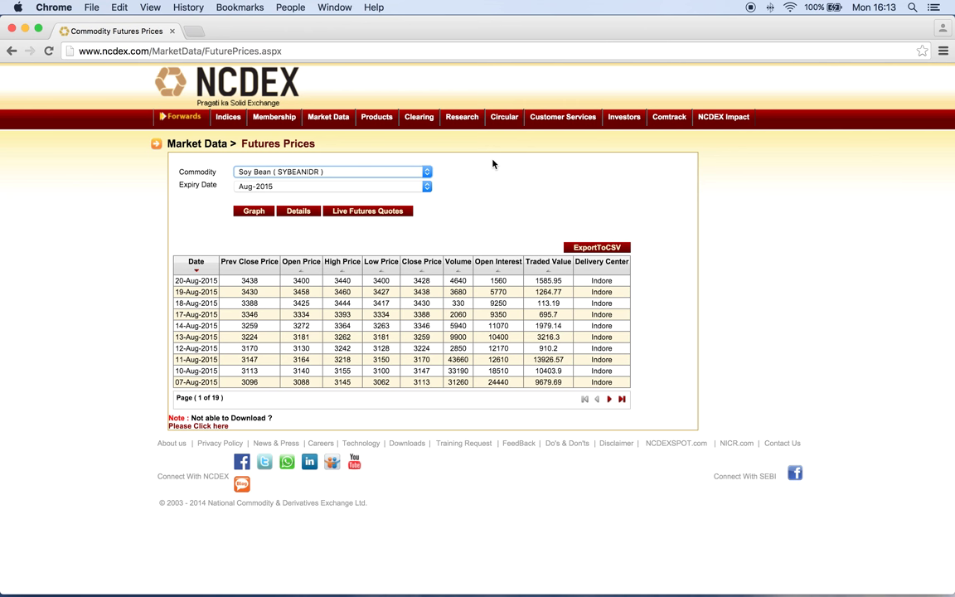
{"action": "right_click", "coordinate": [377, 176]}
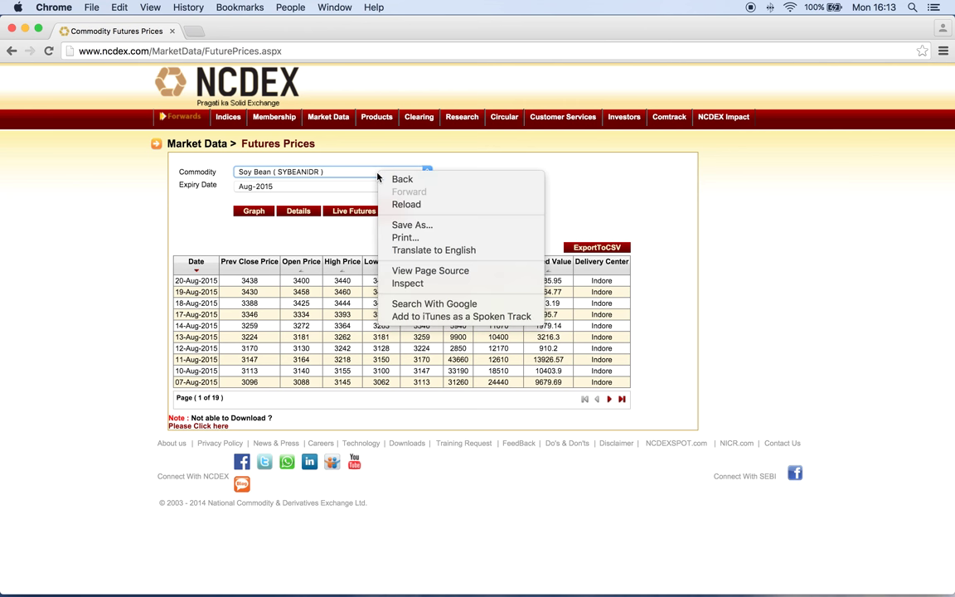
Inspect the Commodity selector's HTML in DevTools, then quit Google Chrome
{"action": "left_click", "coordinate": [428, 285]}
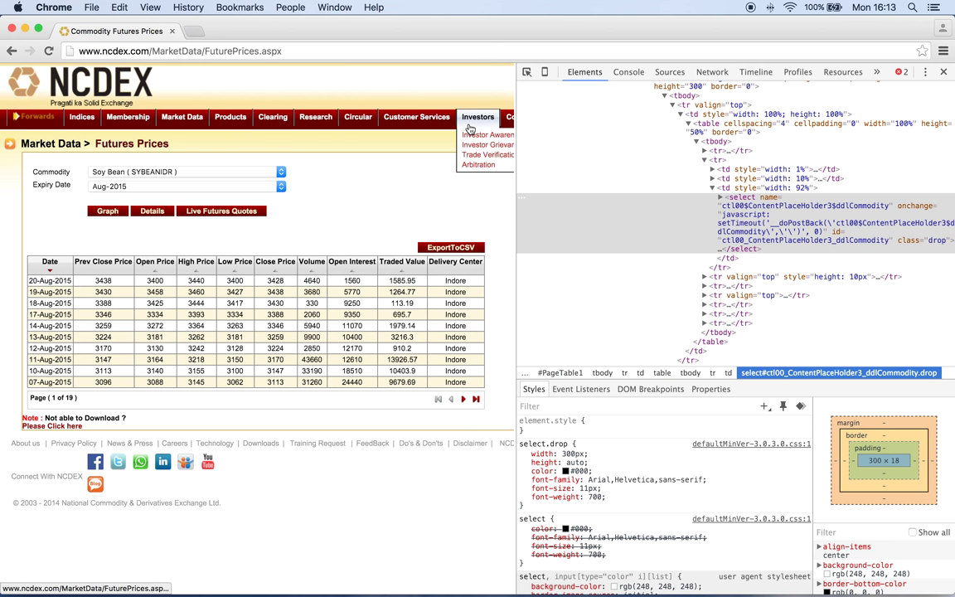
{"action": "left_click", "coordinate": [53, 8]}
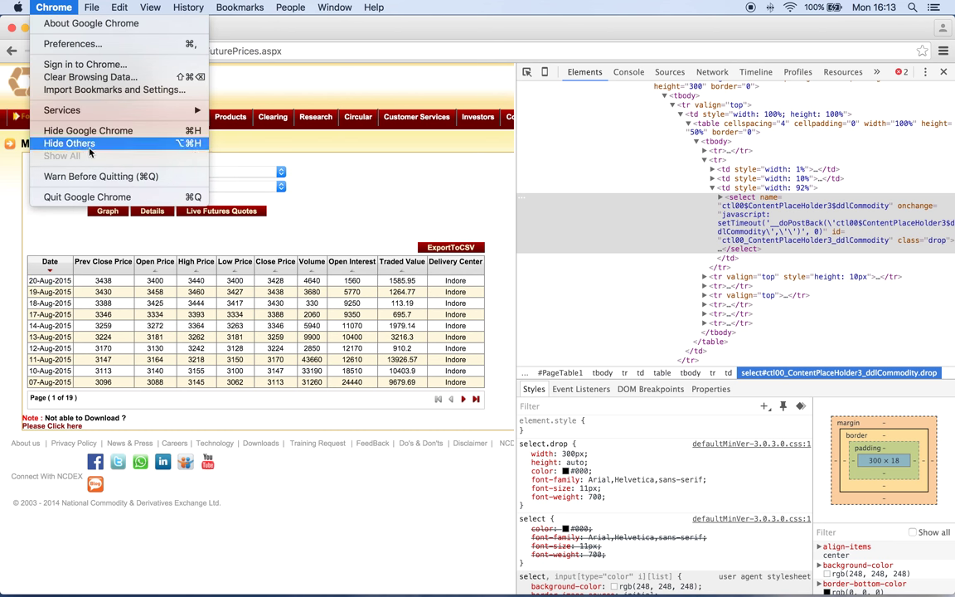
{"action": "left_click", "coordinate": [89, 200]}
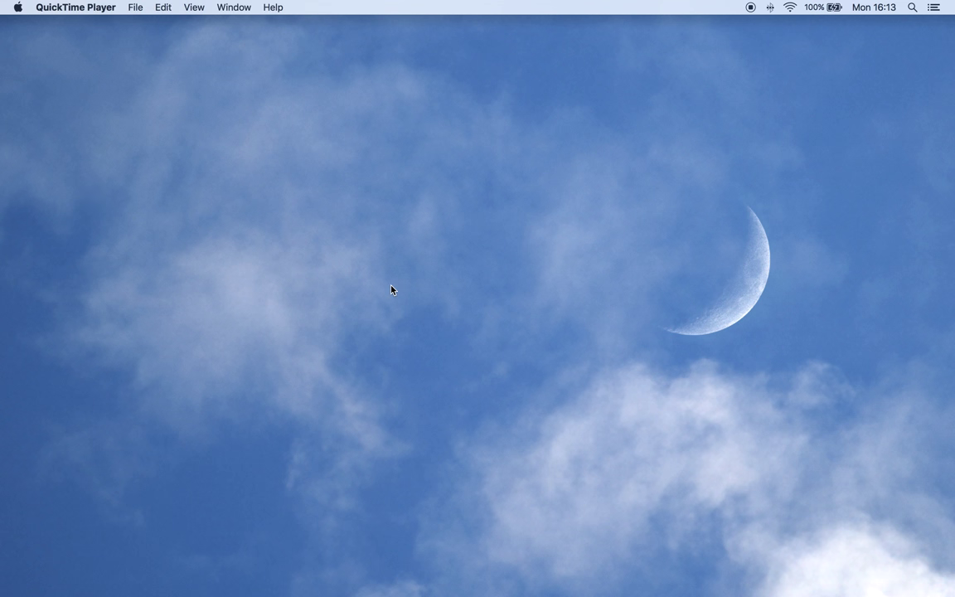
Launch Terminal by searching 'terminal' in Spotlight
{"action": "mouse_move", "coordinate": [614, 593]}
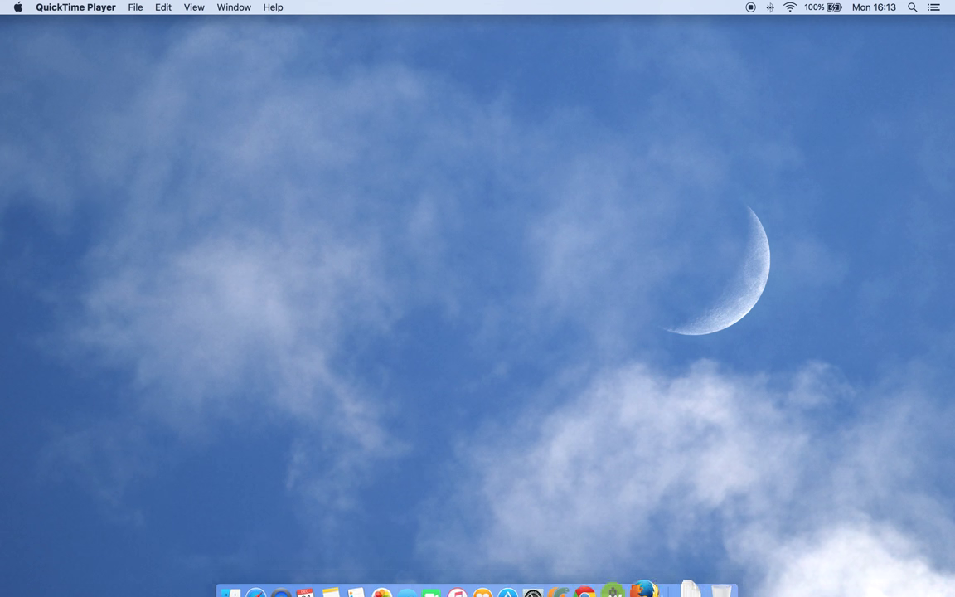
{"action": "key", "text": "super+space"}
{"action": "type", "text": "terminal"}
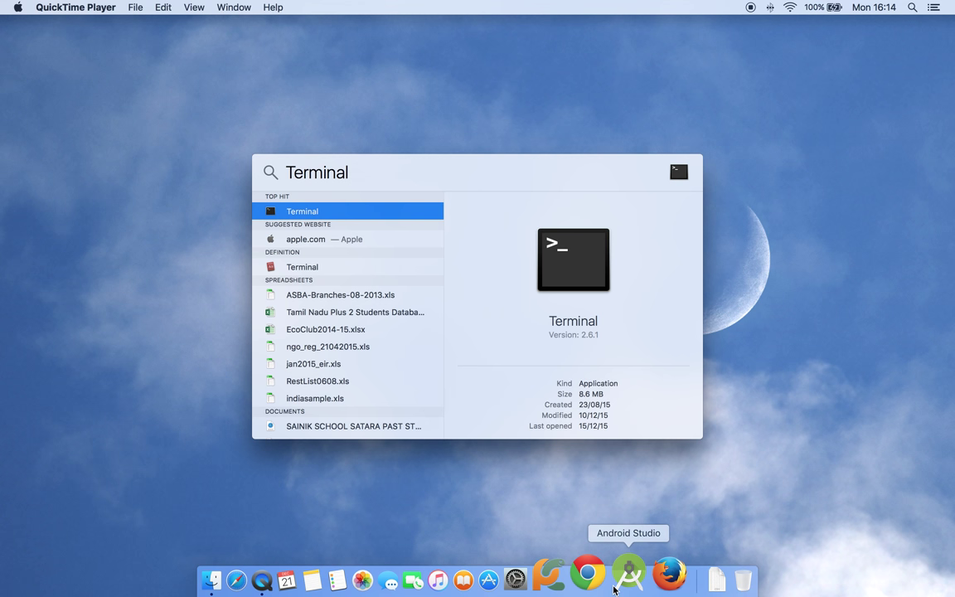
{"action": "key", "text": "Return"}
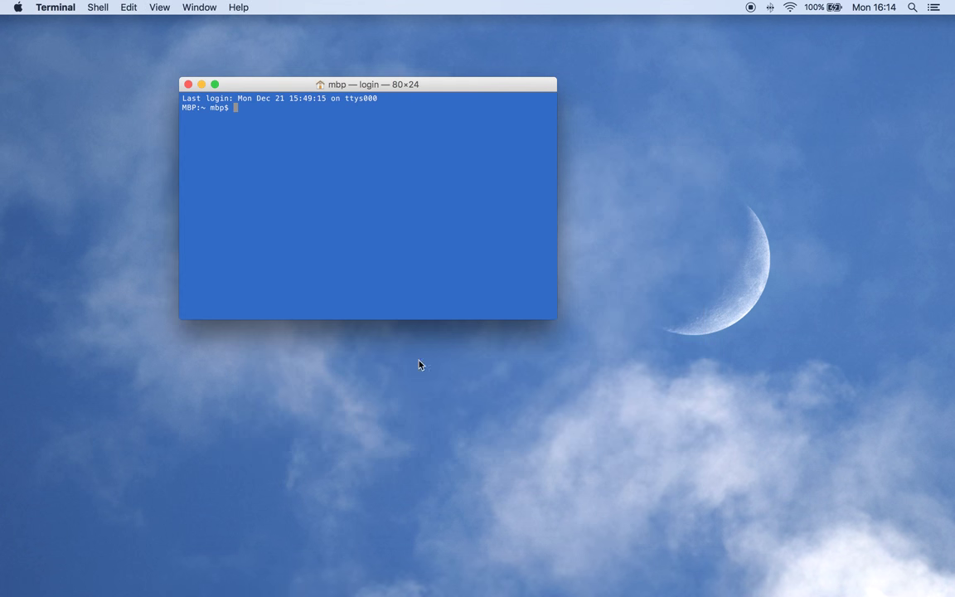
Move the Terminal window to the top right and run 'jupyter notebook'
{"action": "left_click_drag", "start_coordinate": [409, 92], "coordinate": [752, 30]}
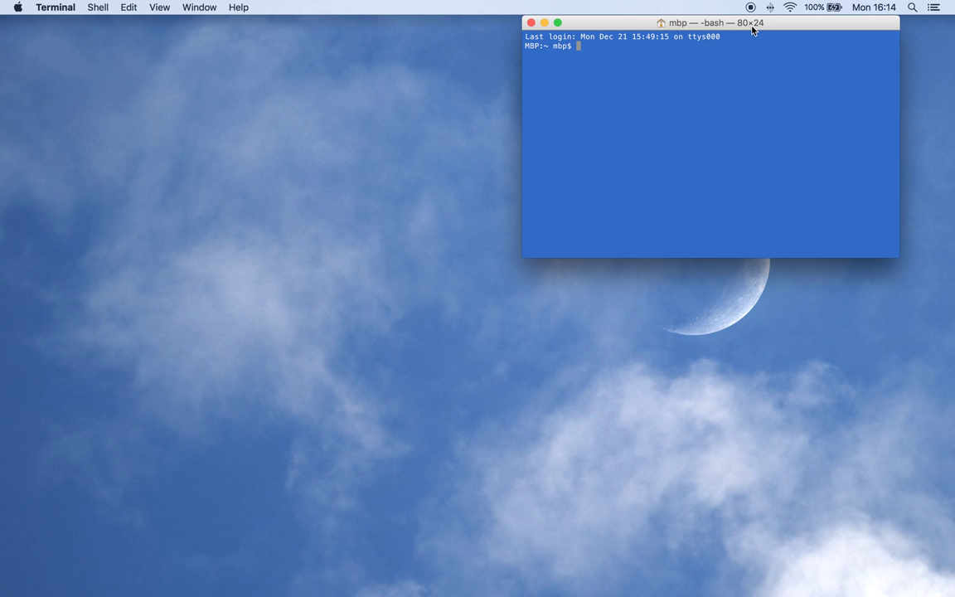
{"action": "type", "text": "jupyter notebook"}
{"action": "key", "text": "Return"}
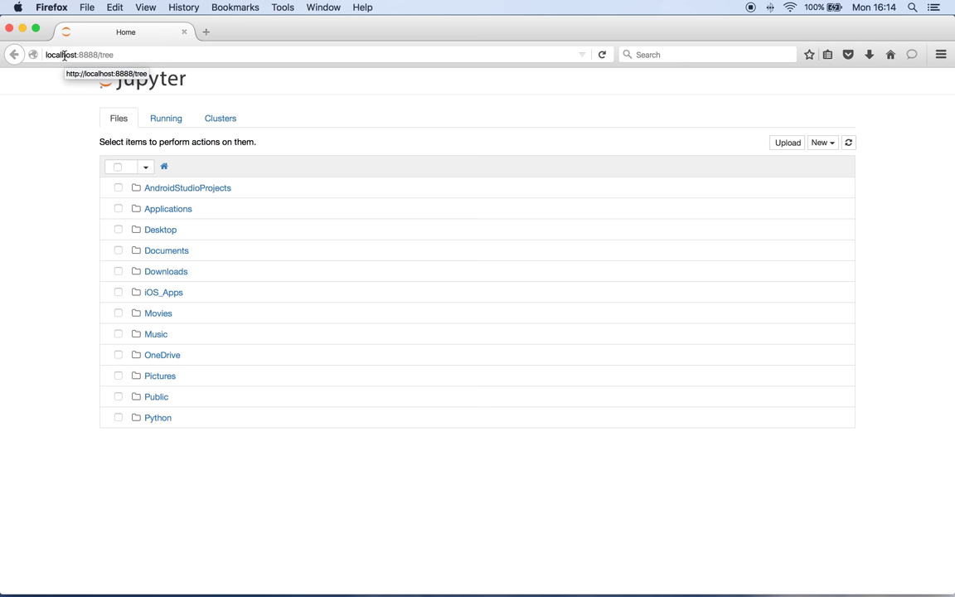
Open the Python folder in the Jupyter Files list
{"action": "left_click", "coordinate": [157, 418]}
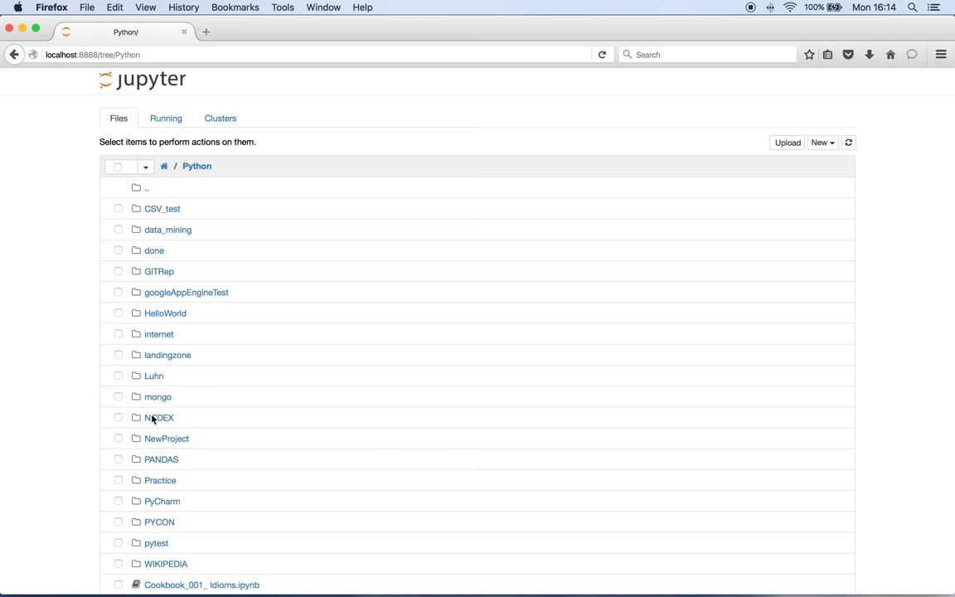